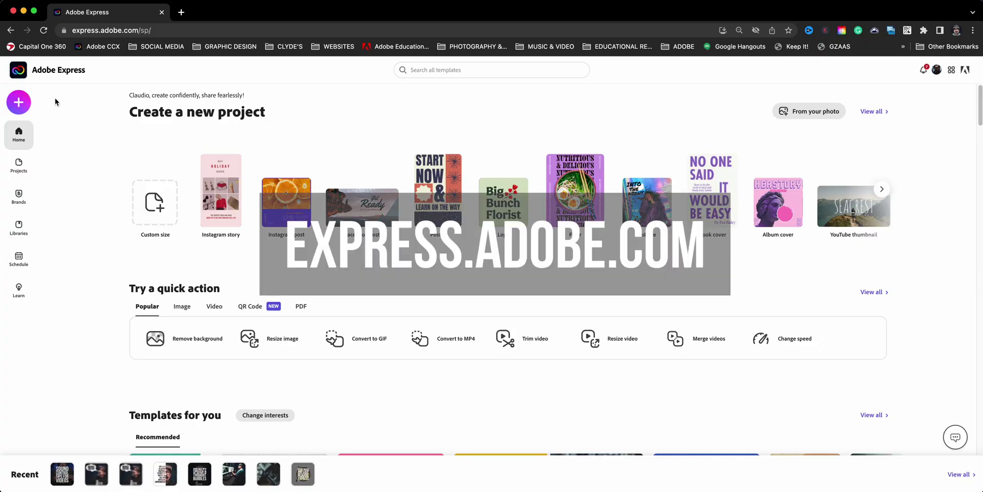
Open the Create new menu of project types and quick actions from the home page
click(13, 109)
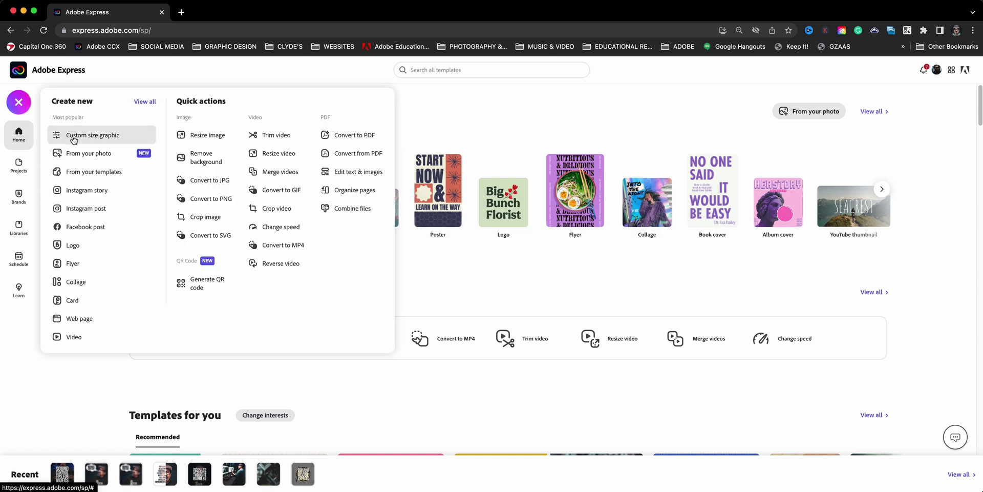
Start a new Video project titled 'NARRATION DEMO'
click(91, 337)
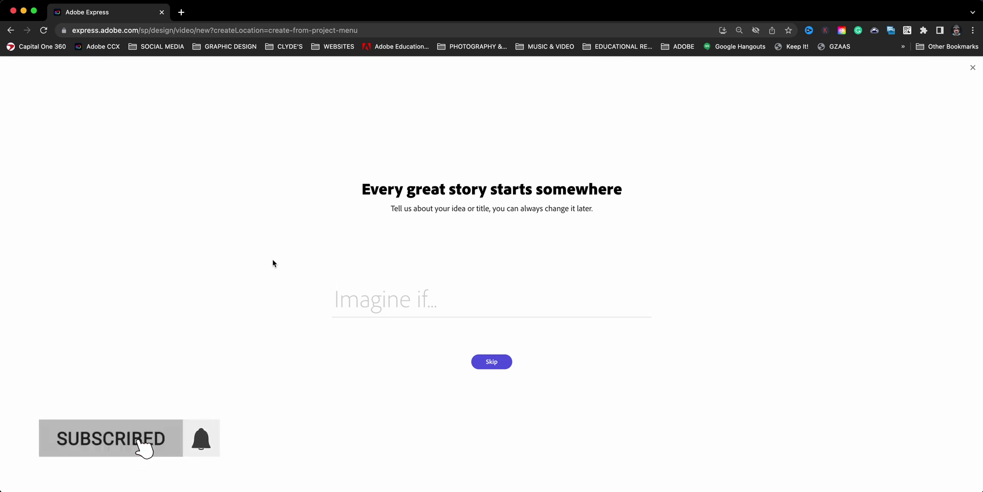
text(NA)
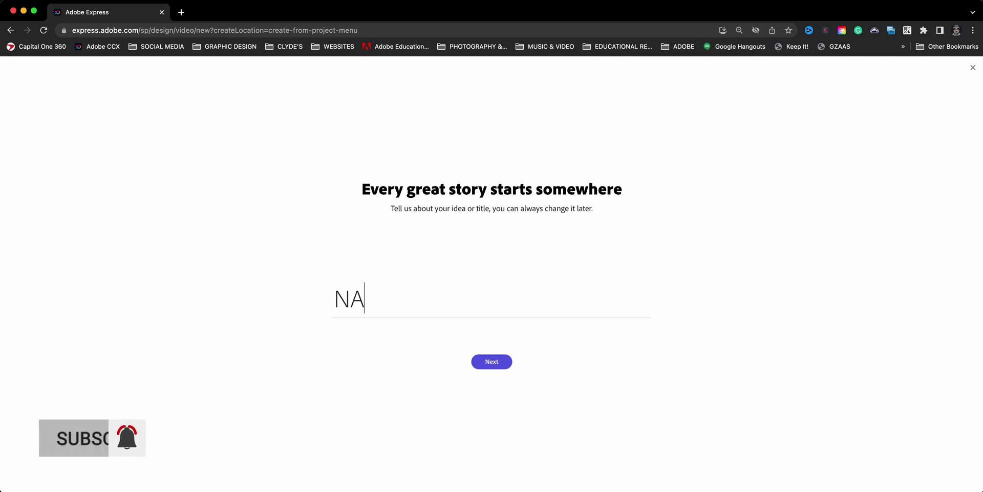
text(RRATION DEMO)
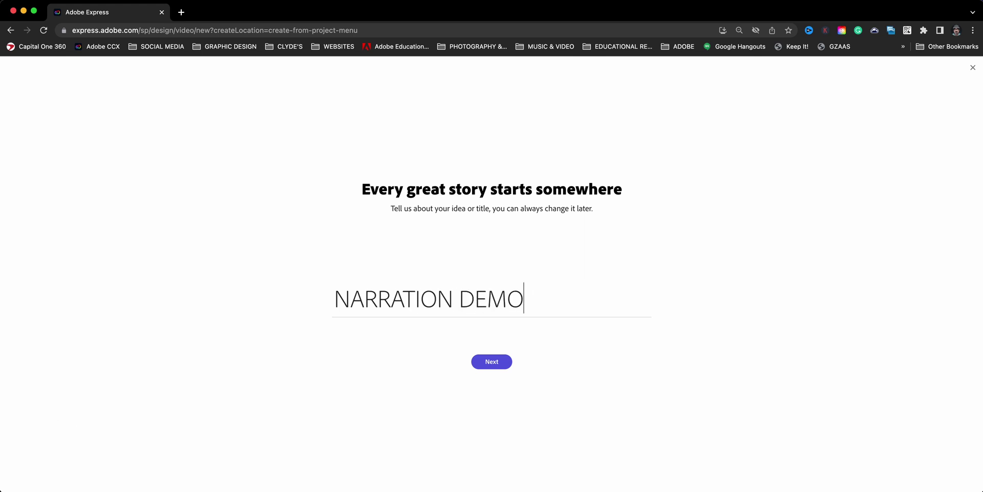
Skip the story templates and start the video from a blank scene
click(494, 362)
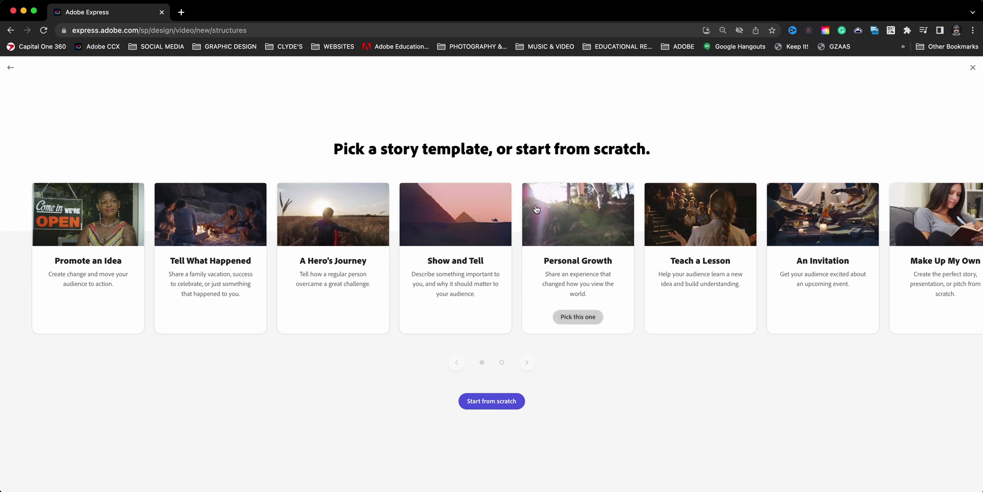
click(472, 408)
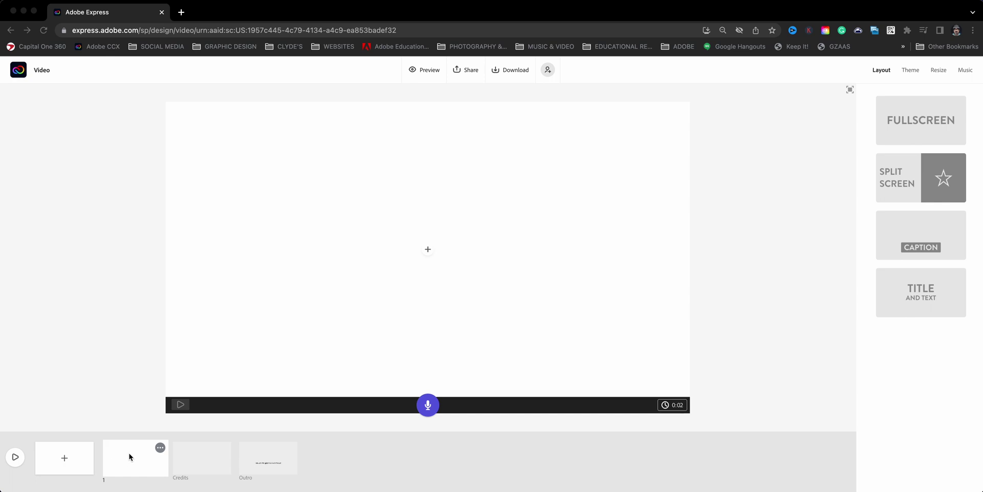
Add the DSCF3055.MOV workshop video clip to the first scene
click(428, 251)
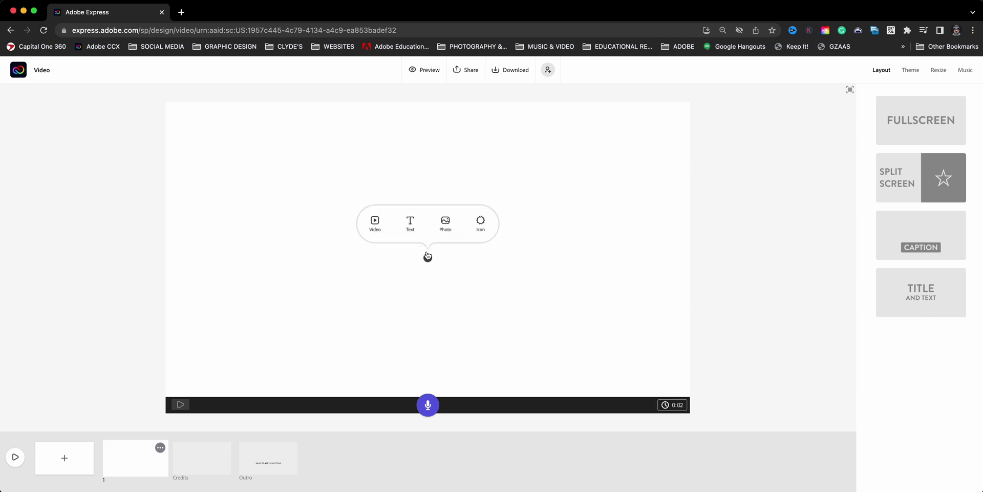
click(387, 234)
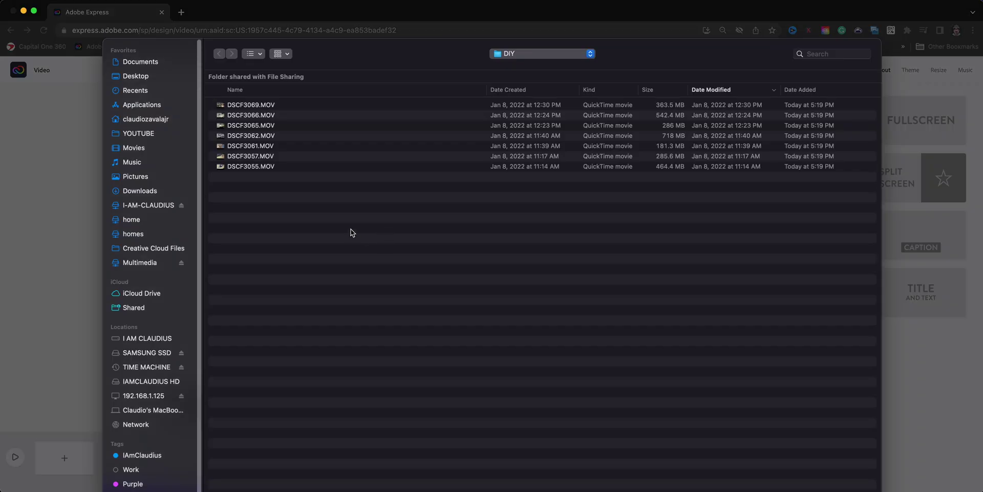
click(313, 168)
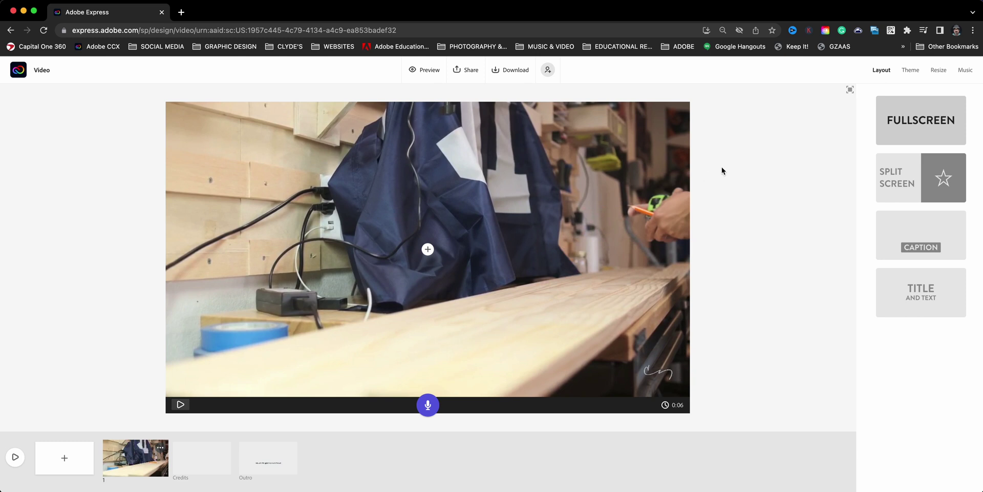
Switch the background music off and mute the first scene's DSCF3055.MOV clip audio
click(966, 70)
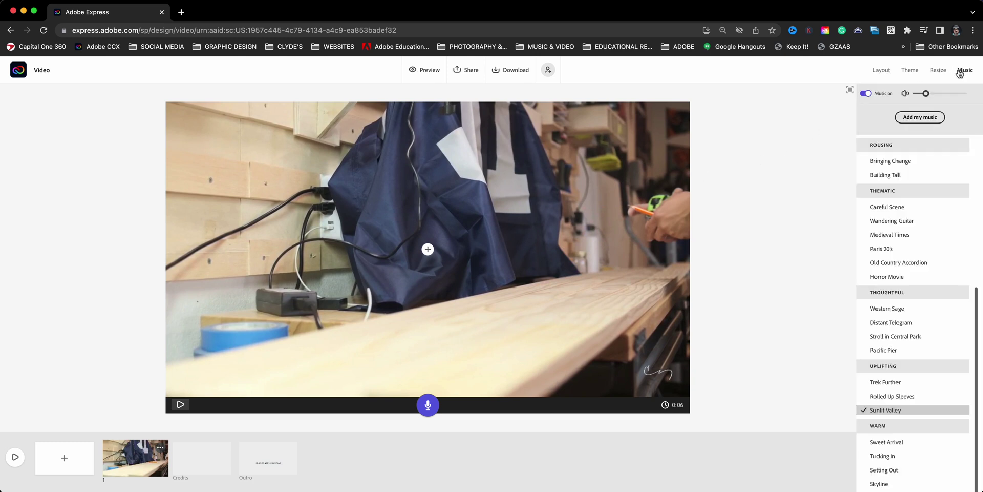
click(865, 93)
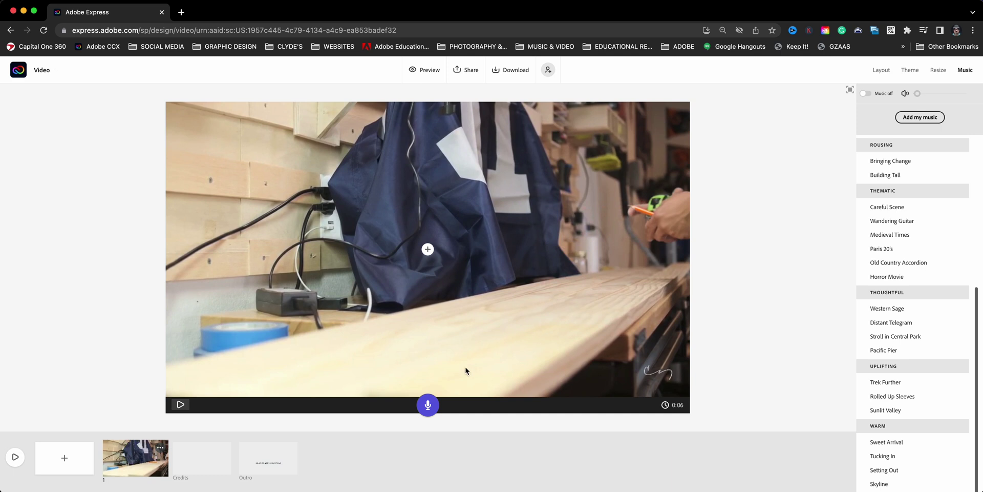
click(546, 237)
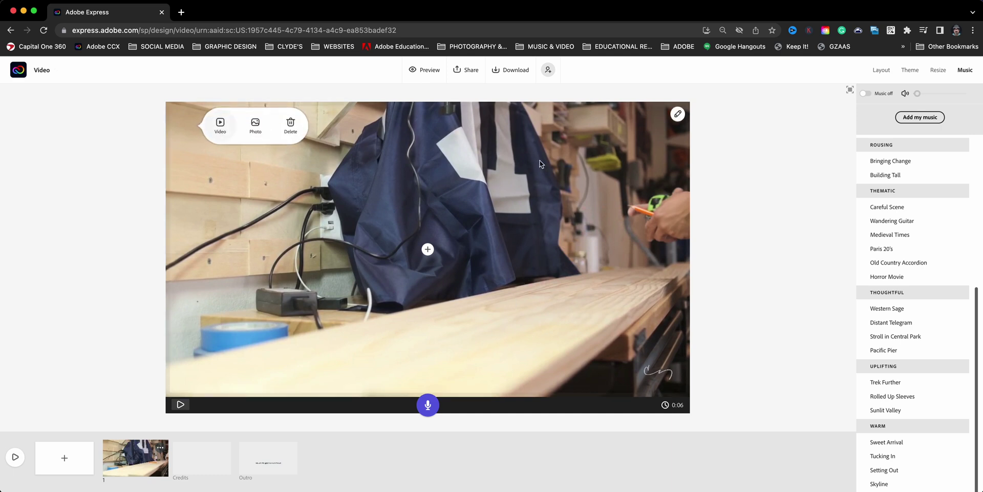
click(678, 115)
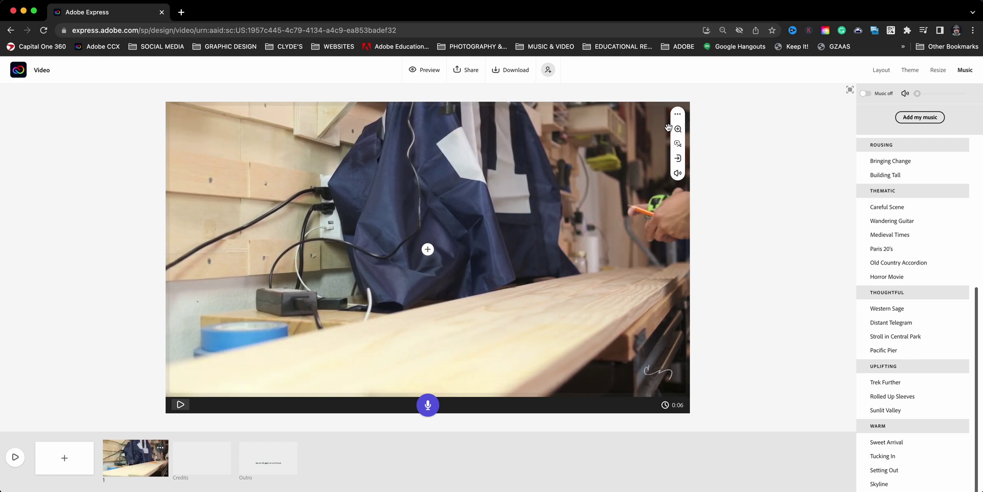
click(676, 179)
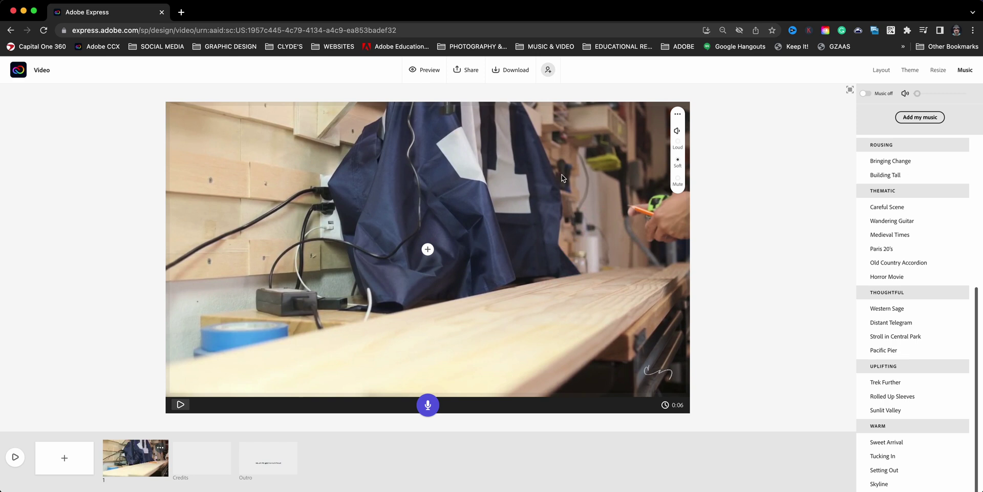
click(677, 180)
Allow microphone access and record a voiceover over the 0:06 first scene
click(428, 406)
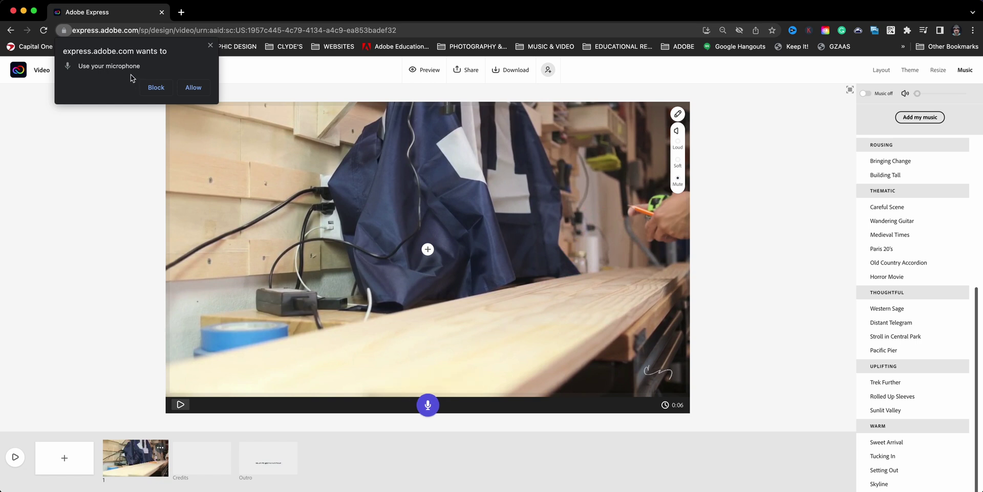
click(193, 88)
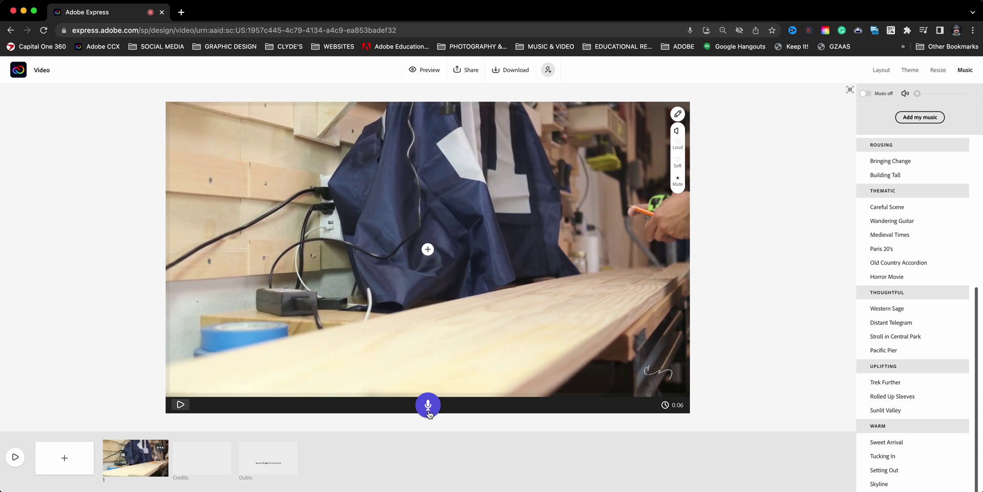
click(429, 412)
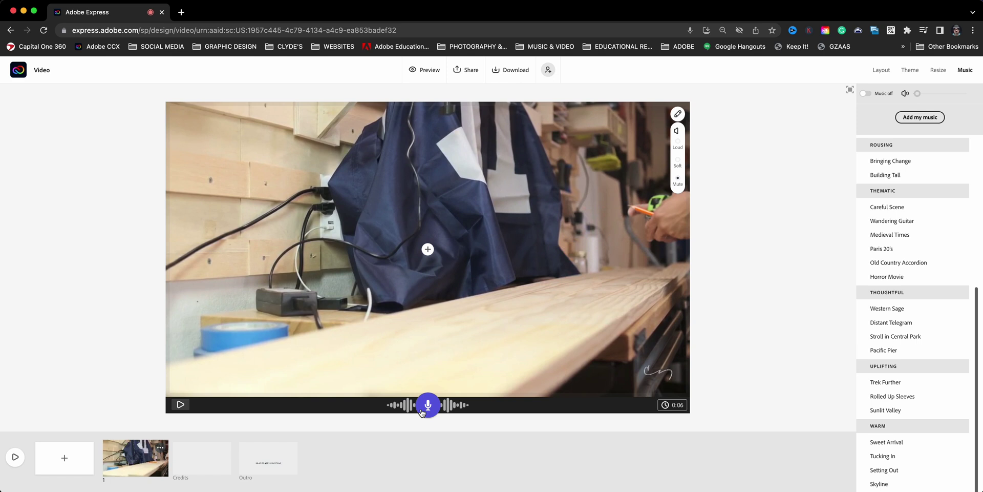
Play back the narrated first slide, then add a second blank slide
click(180, 405)
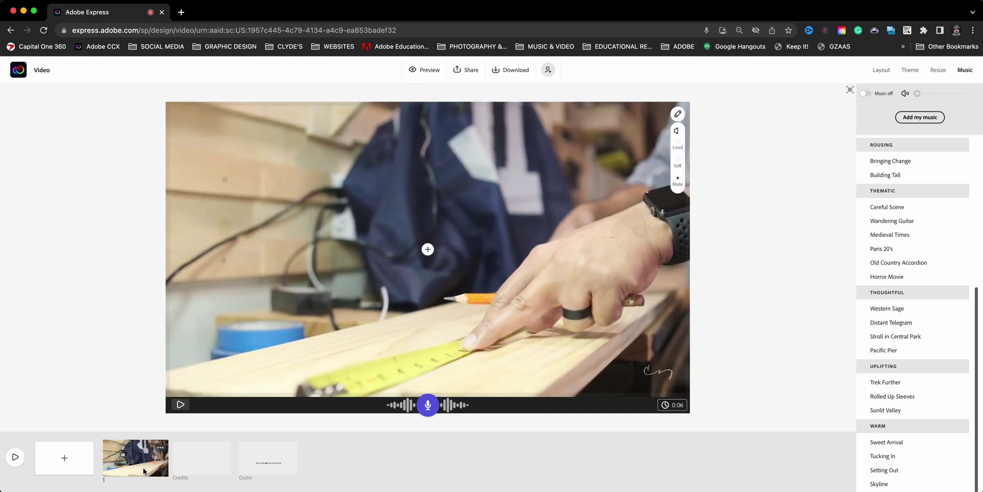
click(87, 469)
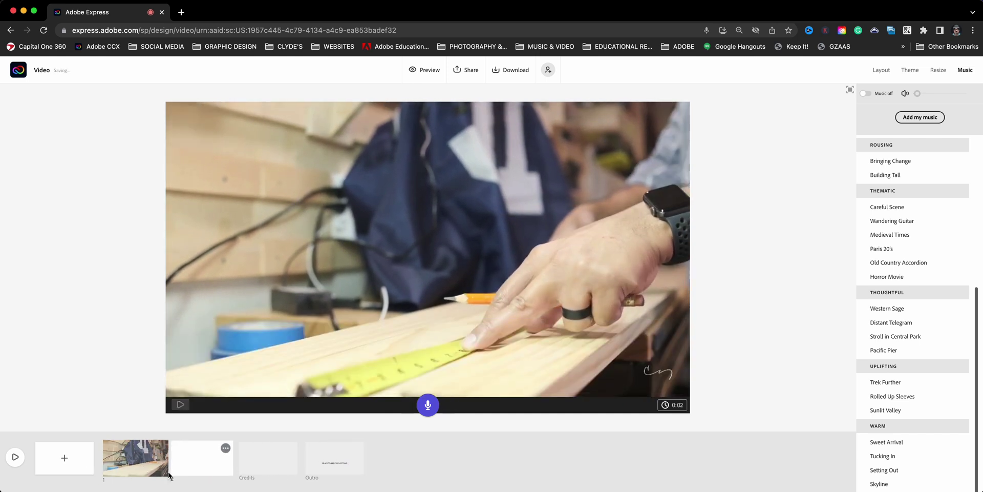
click(186, 464)
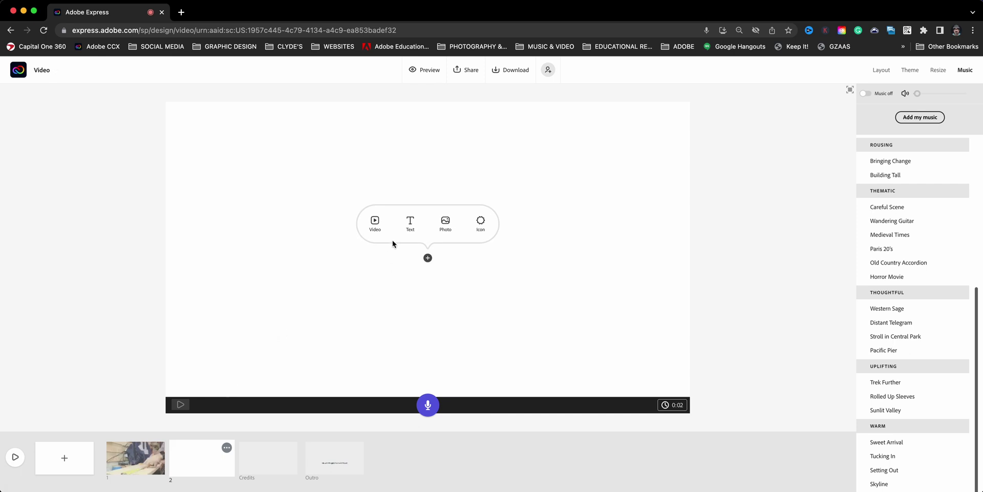
Load DSCF3057.MOV for slide 2 and shift the trim window to the pencil-marking part
click(376, 226)
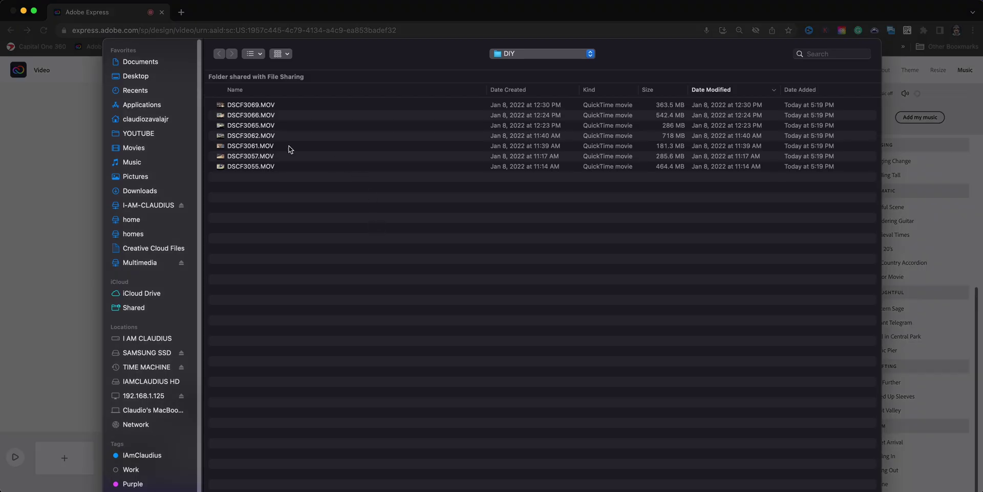
click(243, 167)
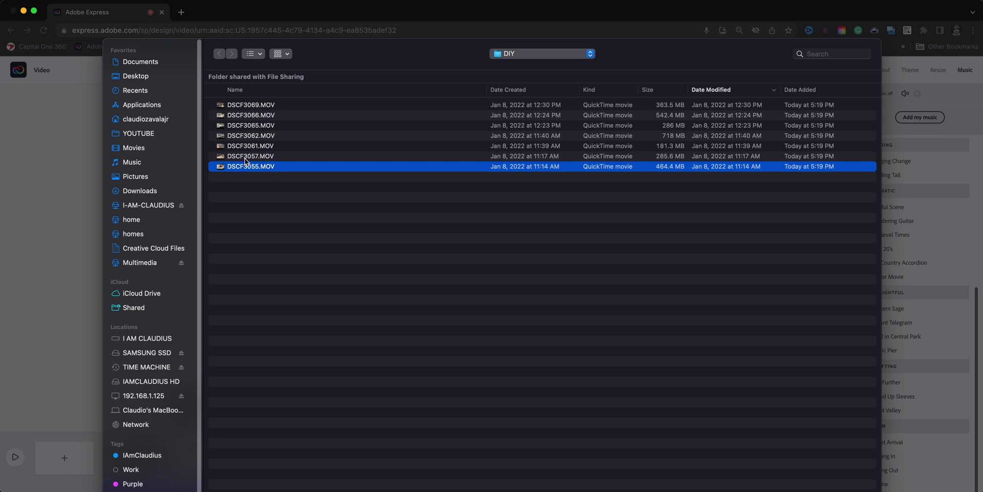
click(246, 158)
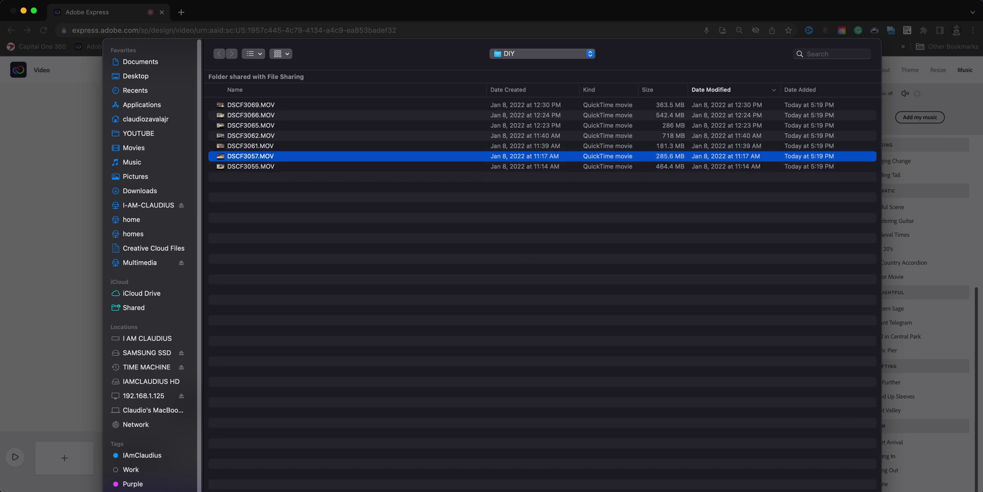
key(Return)
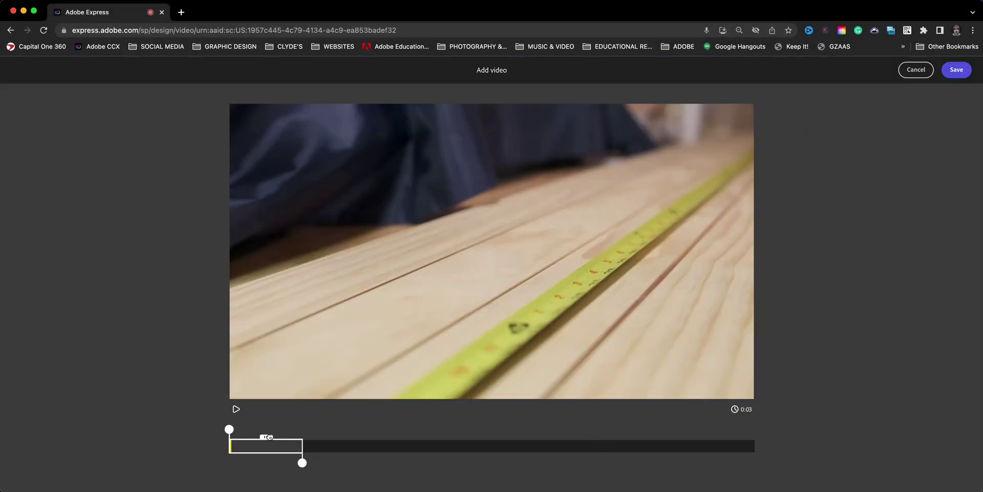
drag(266, 437, 361, 437)
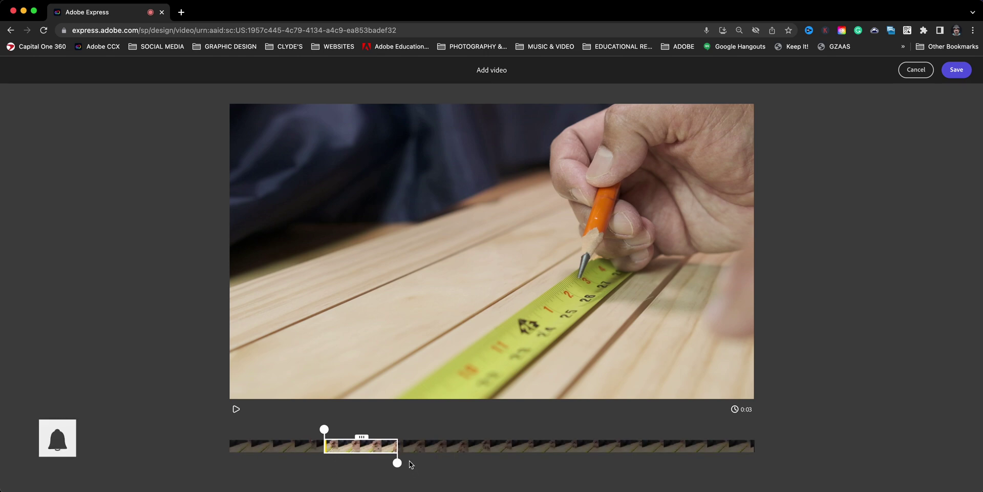
Extend the DSCF3057.MOV trim to 0:06, preview it, and save it to slide 2
drag(397, 462, 468, 462)
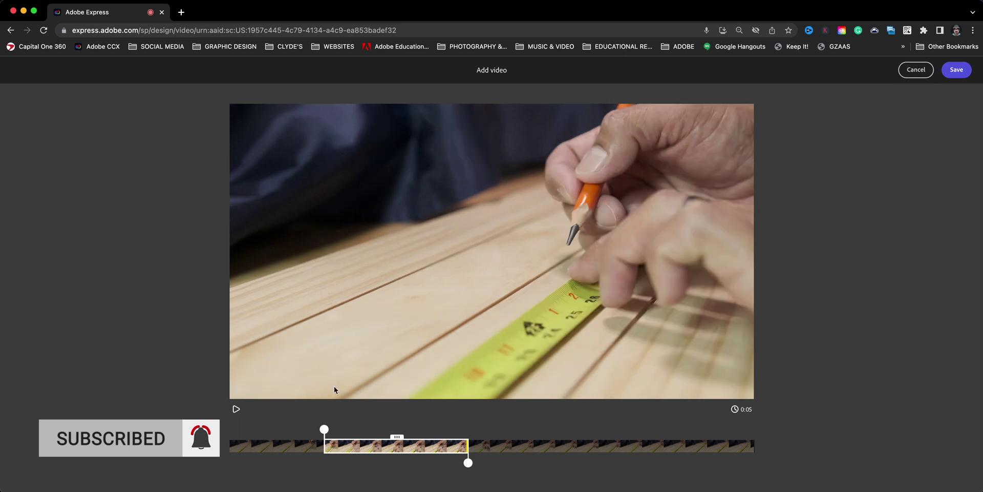
click(236, 409)
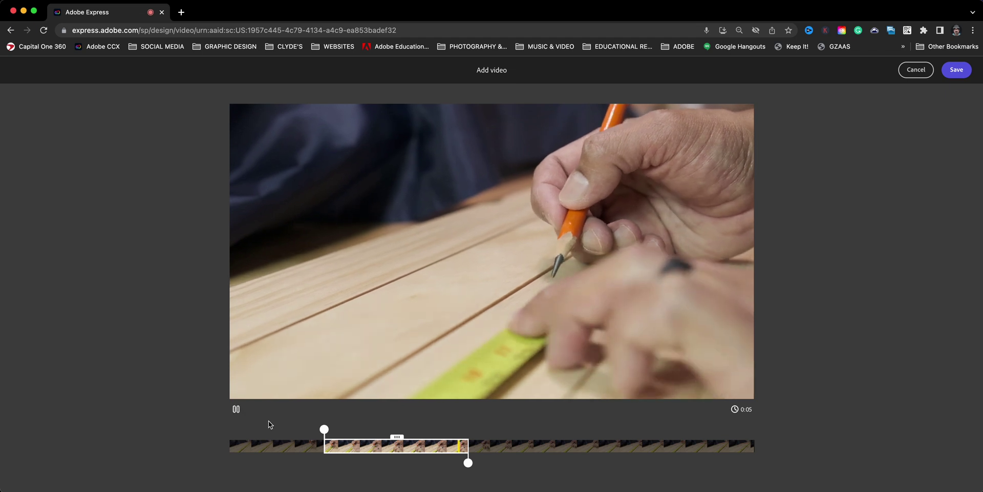
click(956, 70)
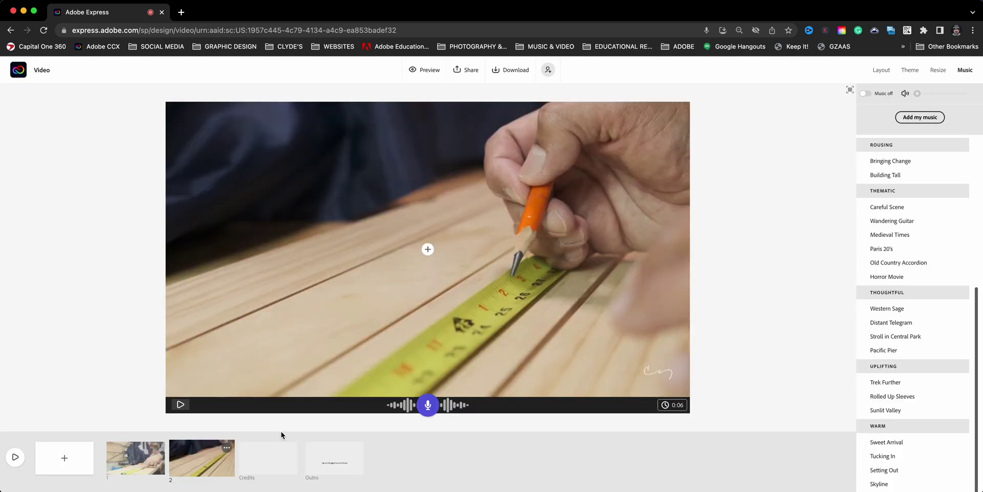
click(129, 463)
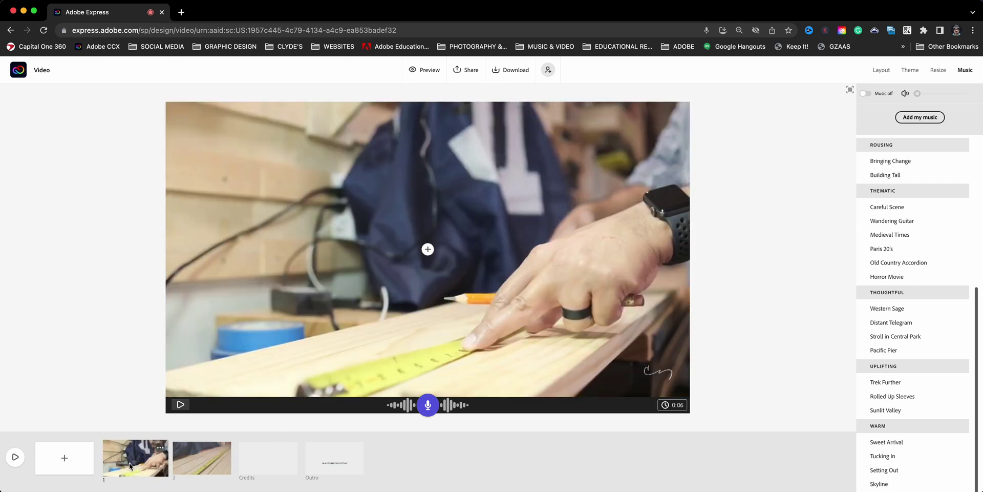
click(180, 461)
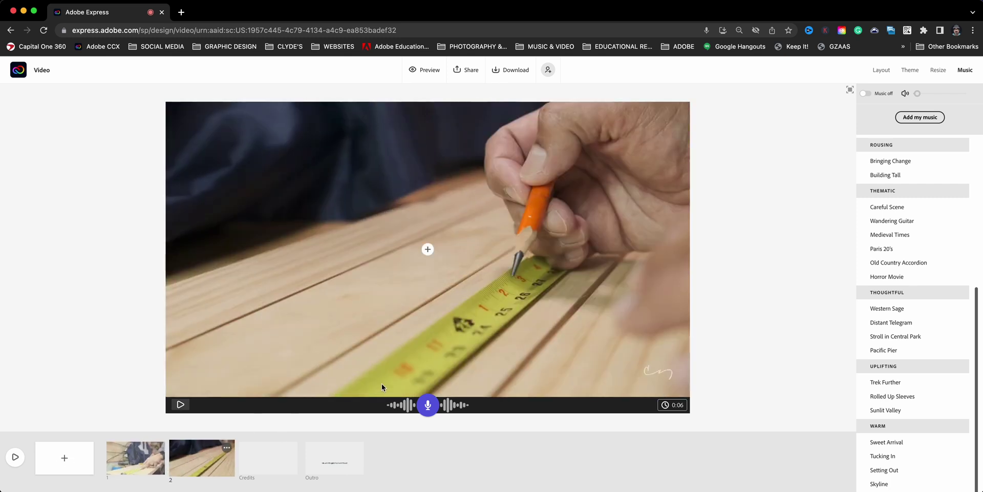